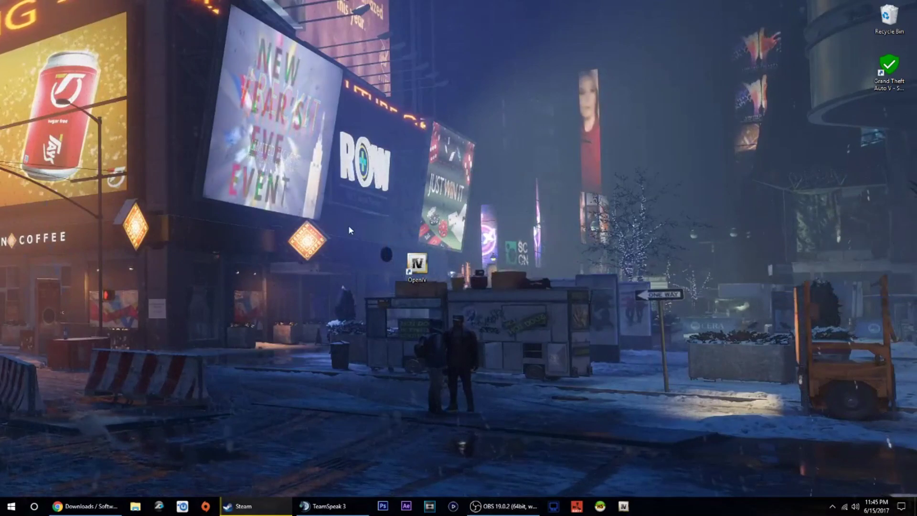
Restore the Chrome window showing the winaero OneClickFirewall download page.
click(86, 505)
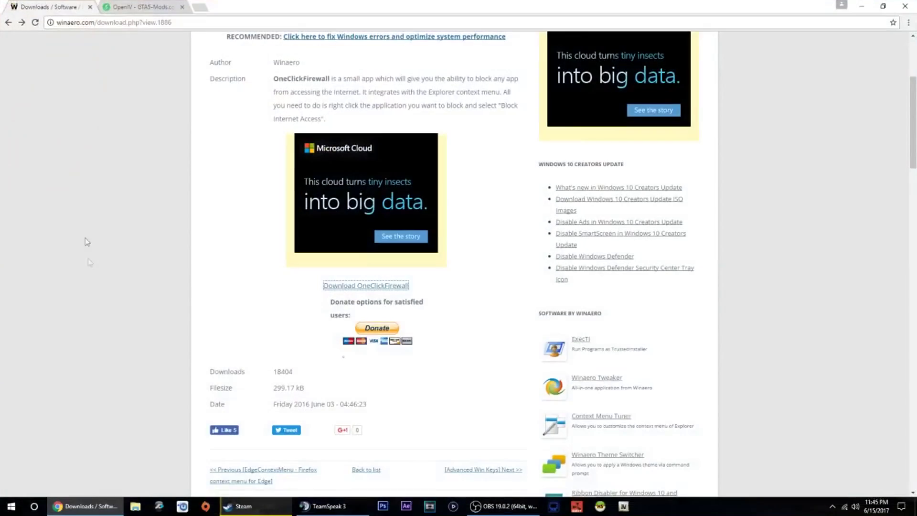
Glance at the OpenIV page, return to winaero, and open the downloaded OneClickFirewall.zip.
click(127, 5)
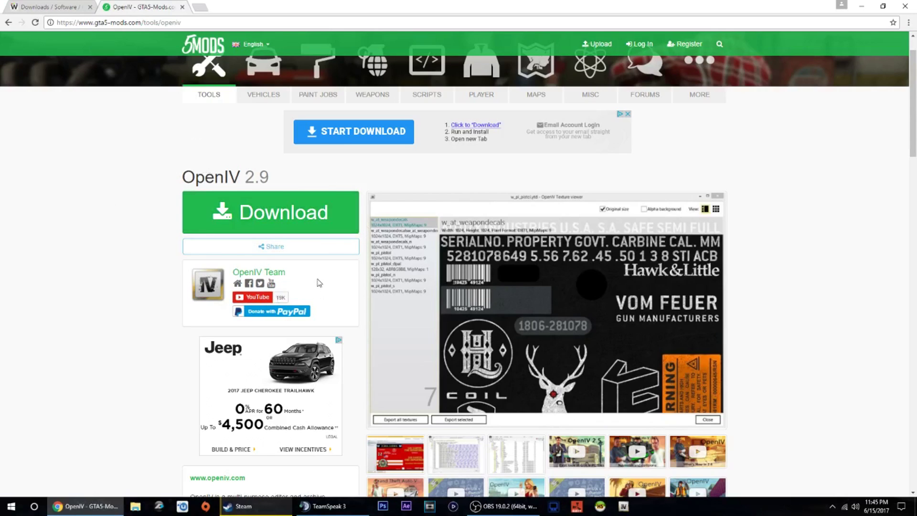
click(139, 268)
click(38, 6)
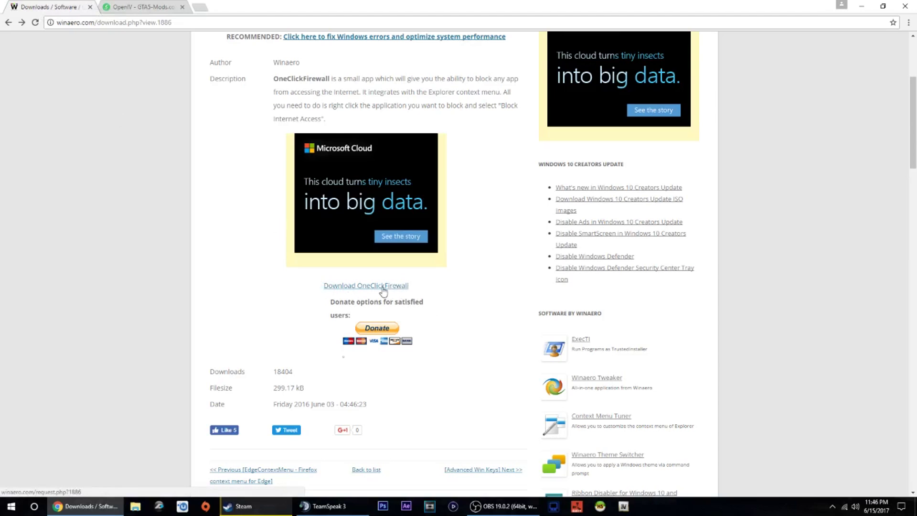
click(48, 485)
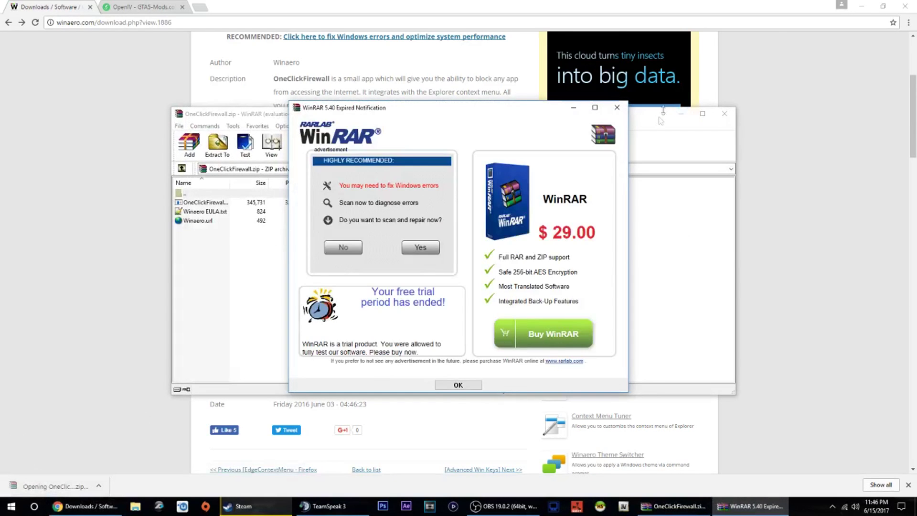
Dismiss the WinRAR trial notice, minimize Chrome, and run the OneClickFirewall installer.
click(625, 108)
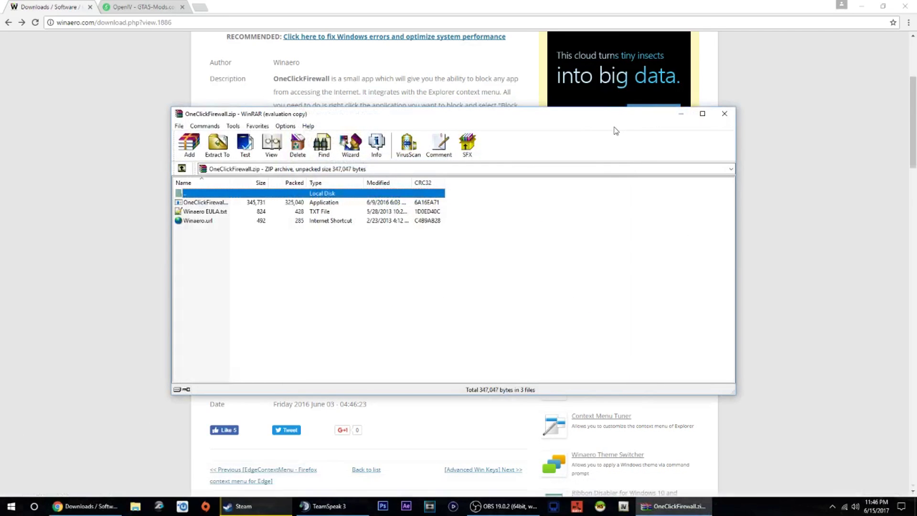
click(858, 6)
click(200, 202)
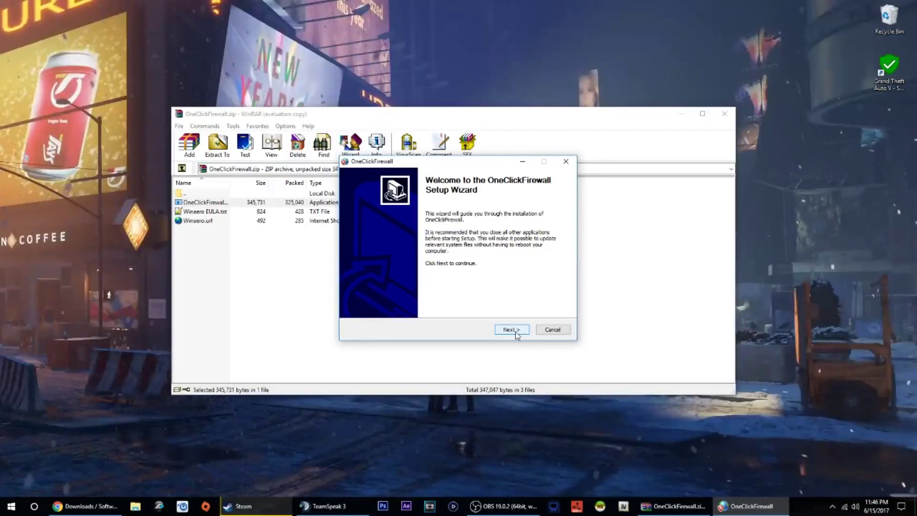
Install OneClickFirewall to Program Files without Winaero Tweaker, then close the zip archive.
click(511, 330)
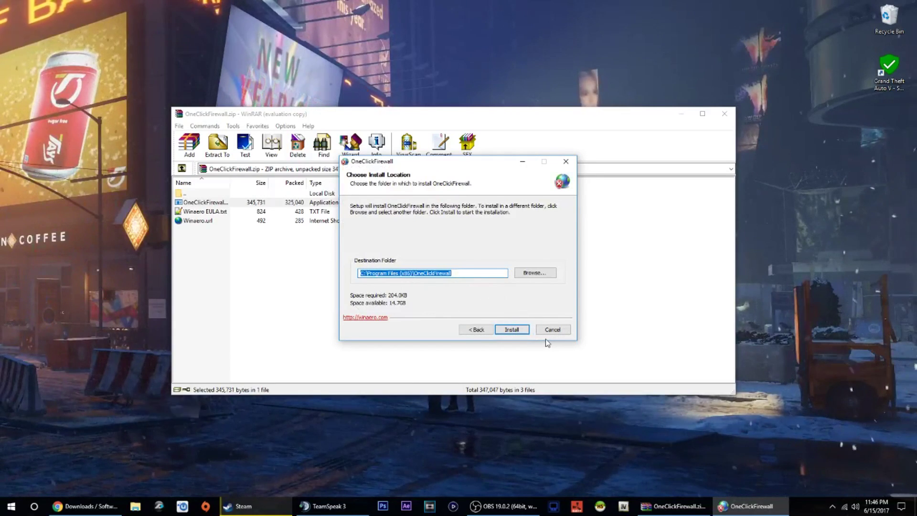
click(511, 330)
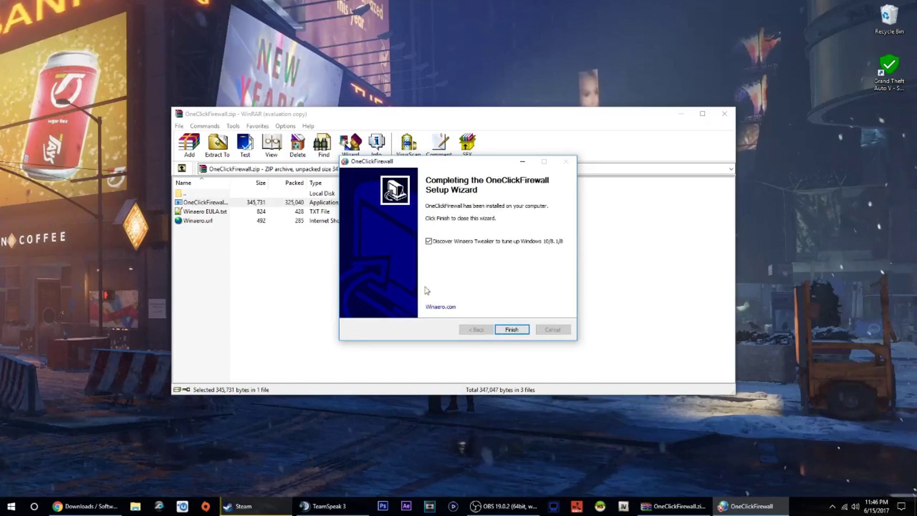
click(428, 241)
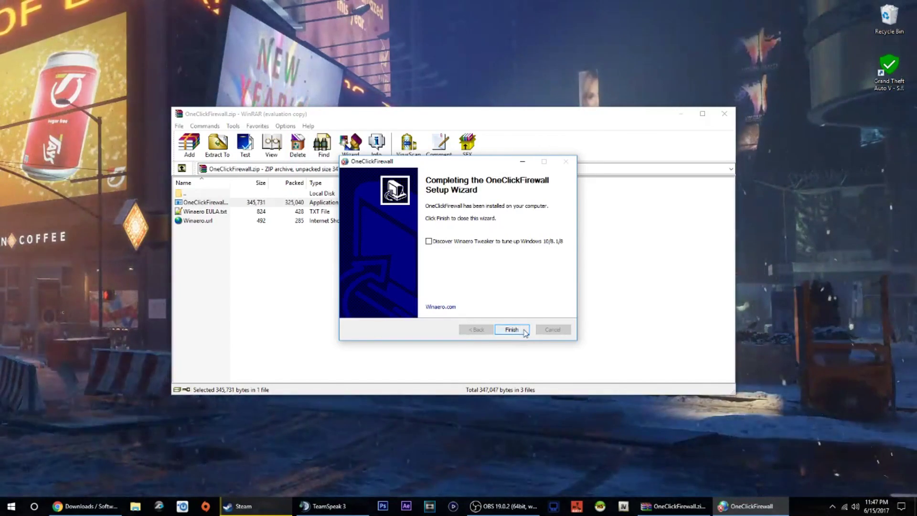
click(511, 329)
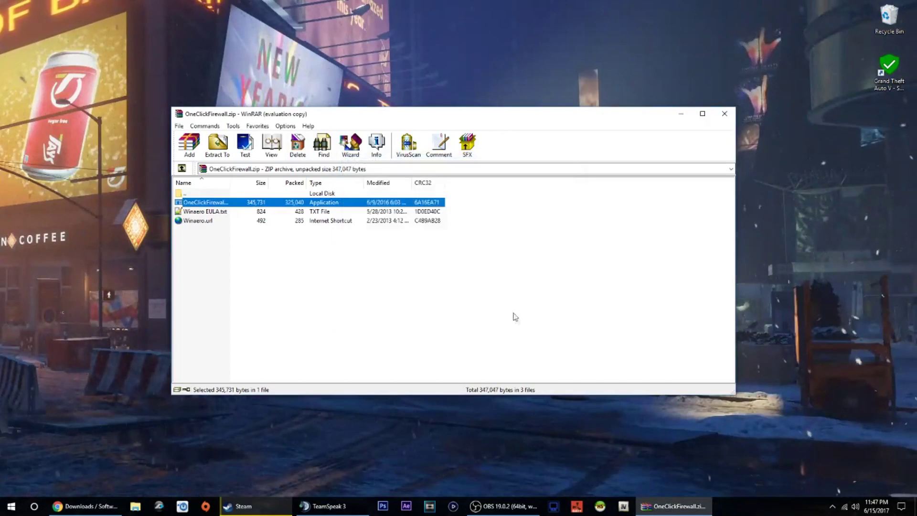
click(724, 113)
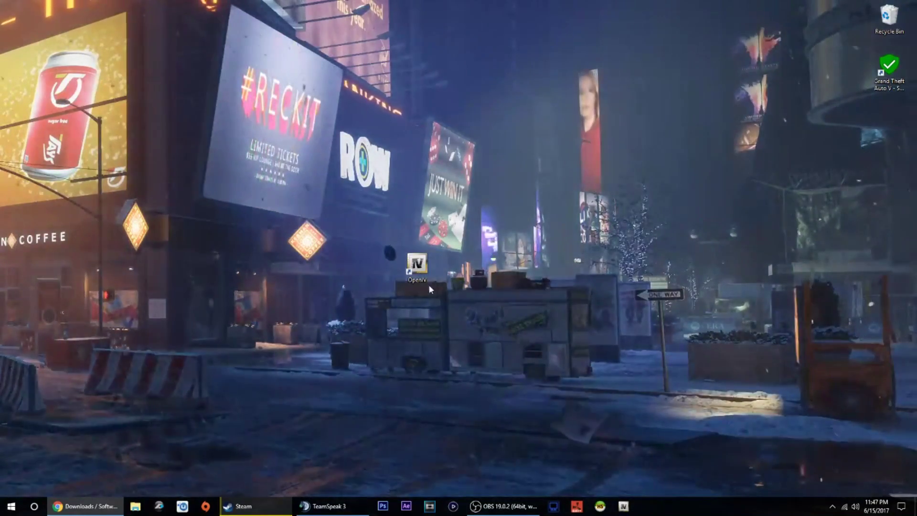
Choose Block Internet Access on the OpenIV desktop shortcut, then launch OpenIV.
right_click(418, 268)
click(413, 308)
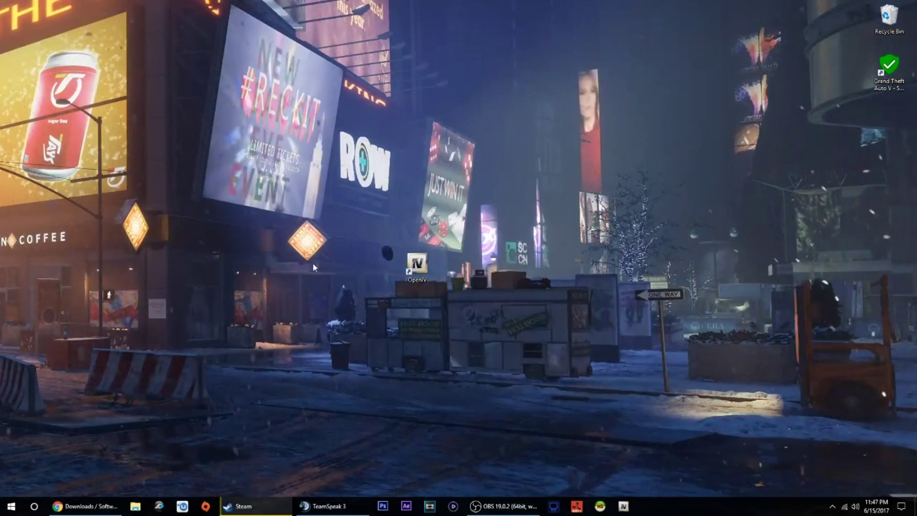
right_click(420, 271)
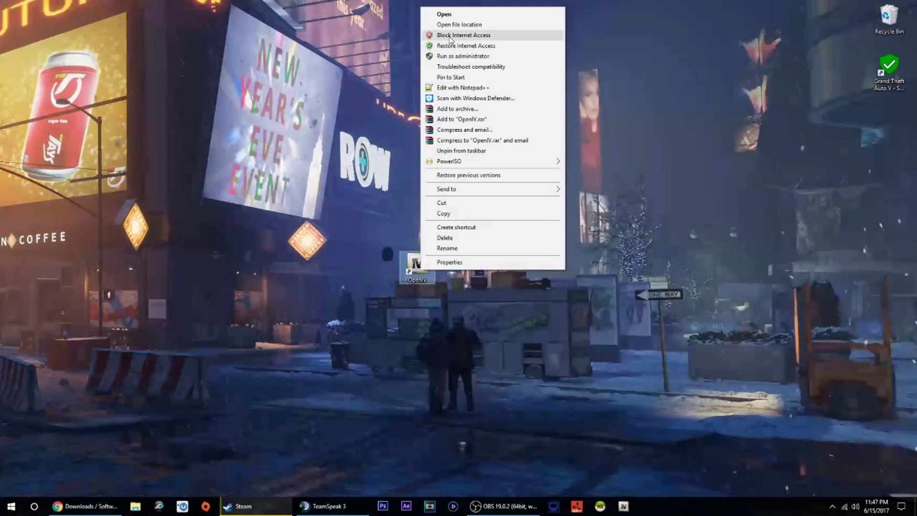
click(450, 37)
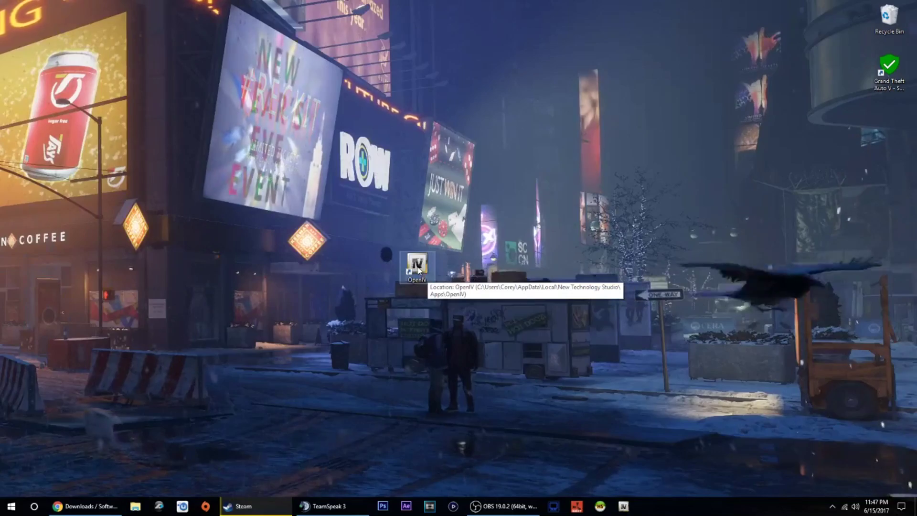
double_click(416, 269)
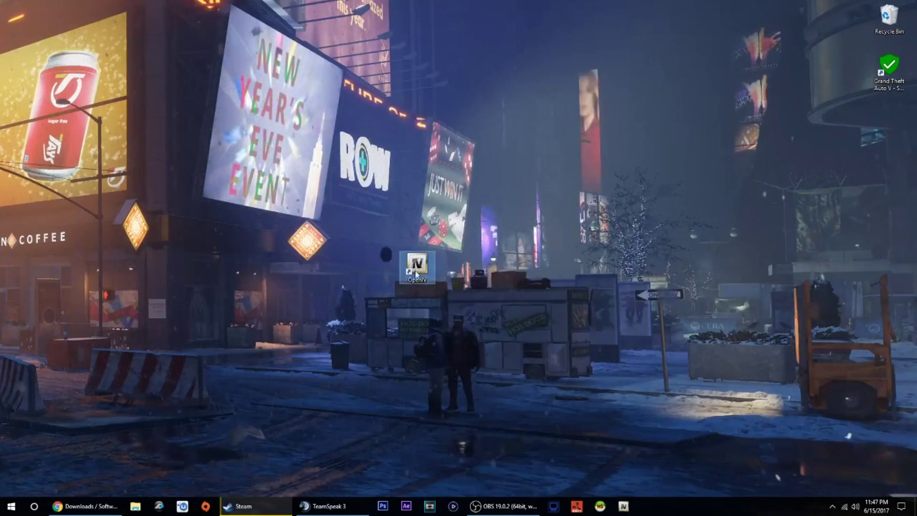
Load GTA V for Windows, open bzadfg, and preview then close the police5_hi.yft model.
click(411, 285)
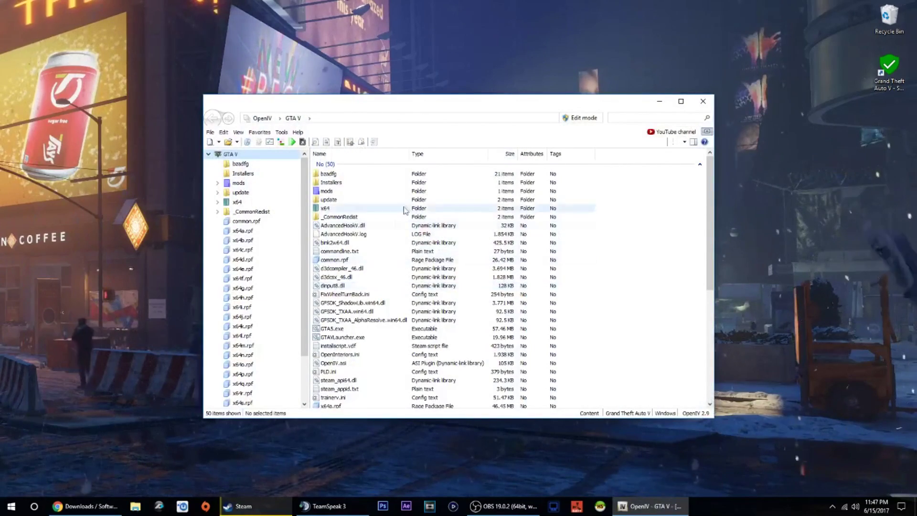
double_click(328, 174)
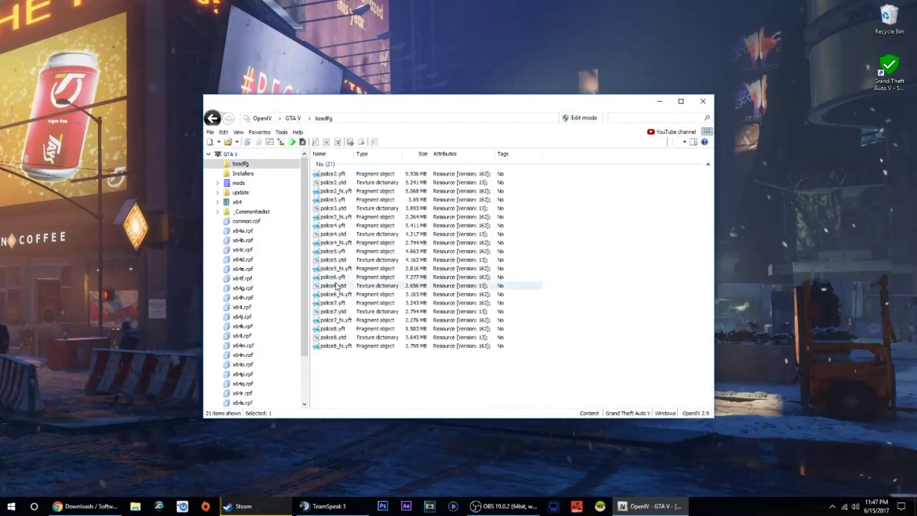
double_click(331, 269)
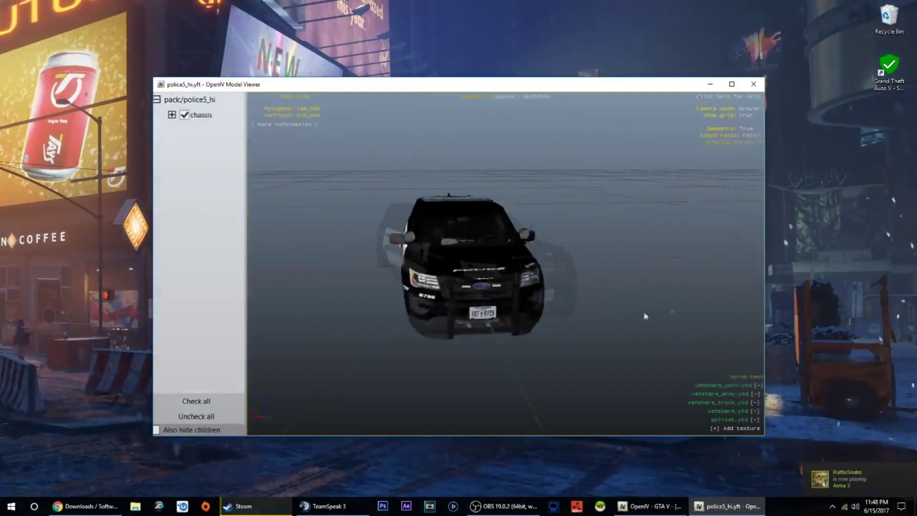
mouse_move(249, 310)
mouse_down()
mouse_move(262, 357)
mouse_move(199, 311)
mouse_move(708, 200)
mouse_up()
click(753, 86)
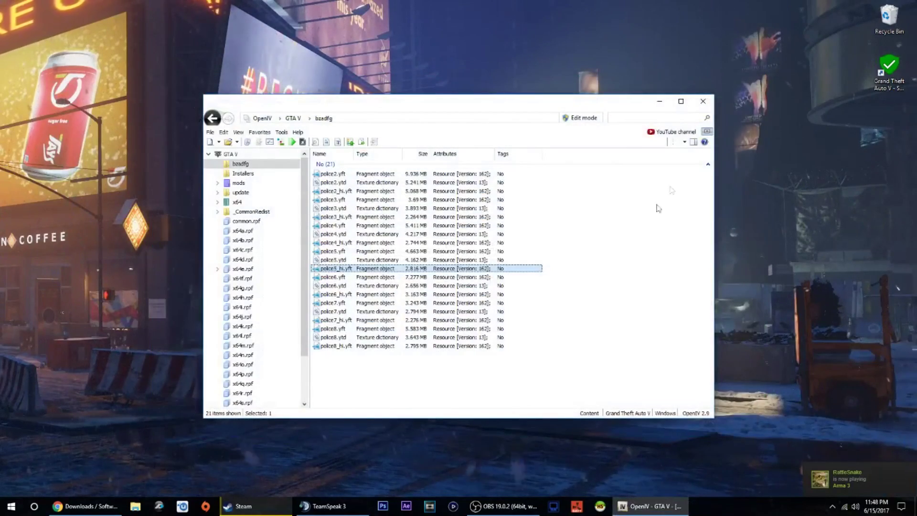